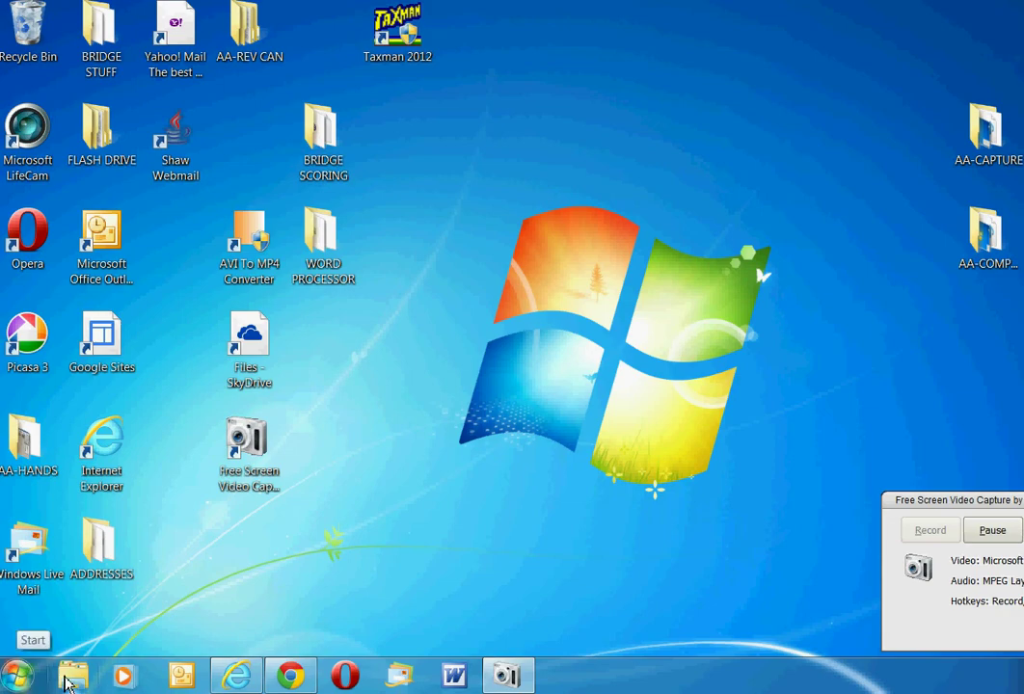
# Step: Browse the My Book (E:) drive in Windows Explorer and view the photos in its FLOWERS-XX folder
pyautogui.click(77, 681)
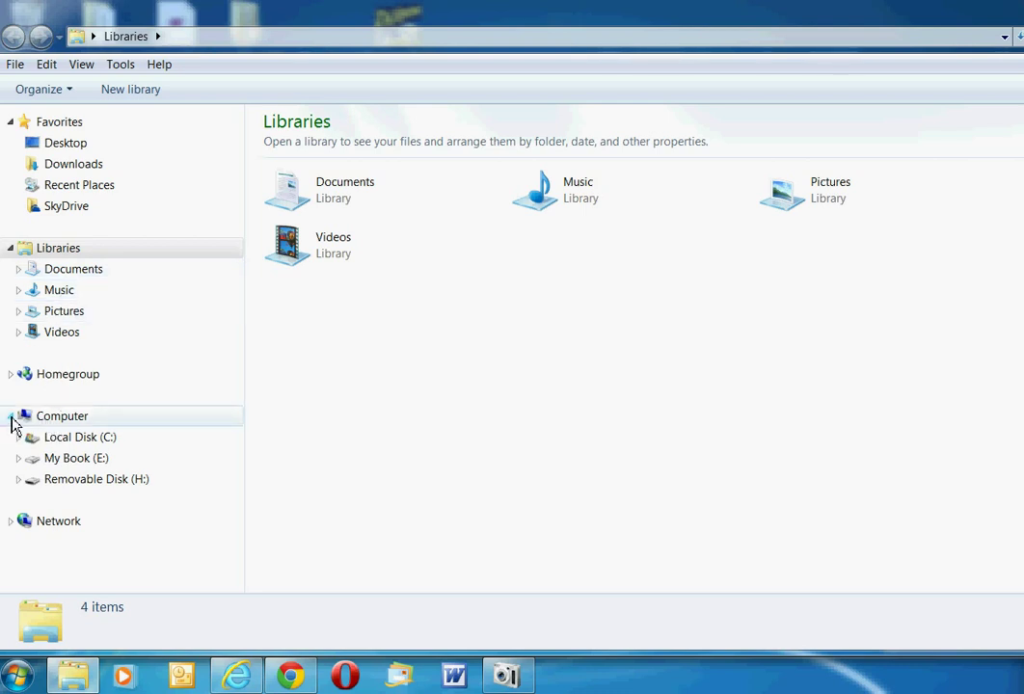
pyautogui.click(11, 418)
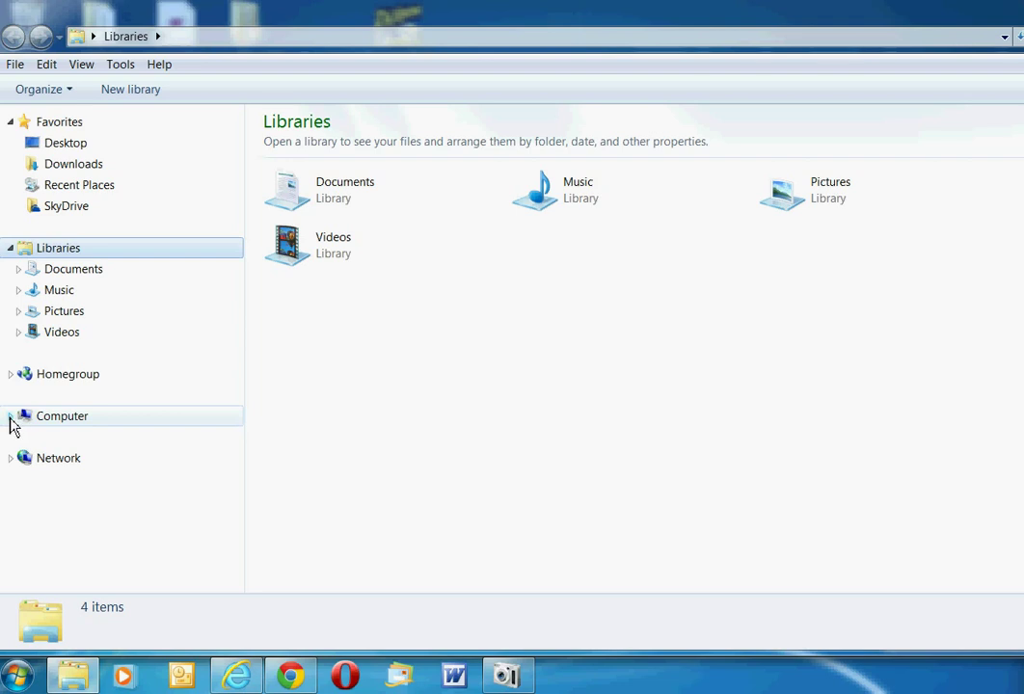
pyautogui.click(10, 419)
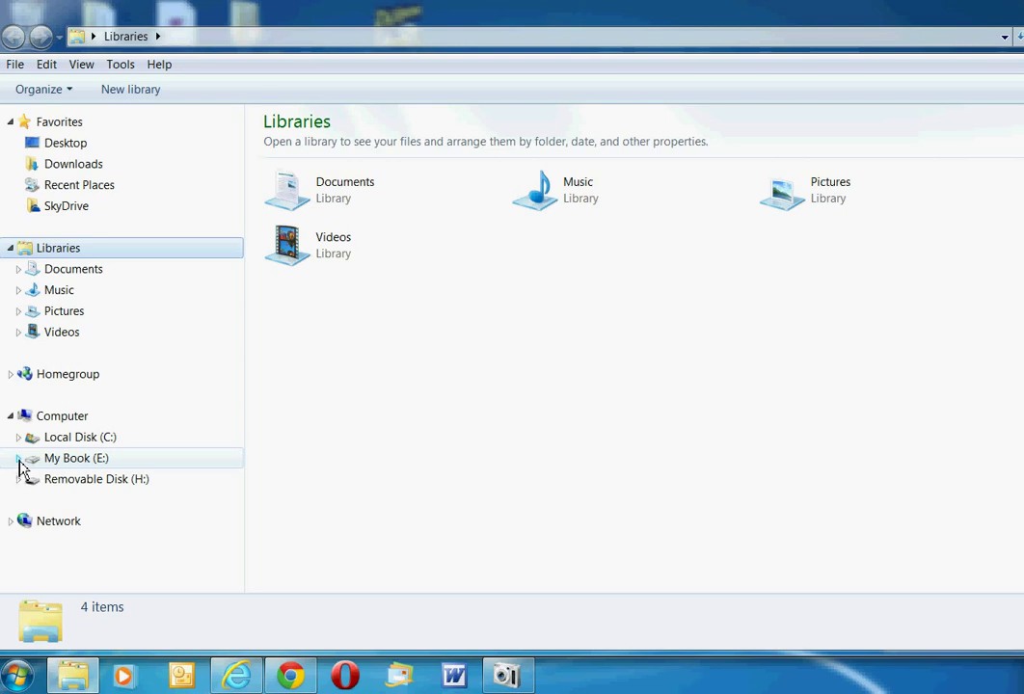
pyautogui.click(18, 460)
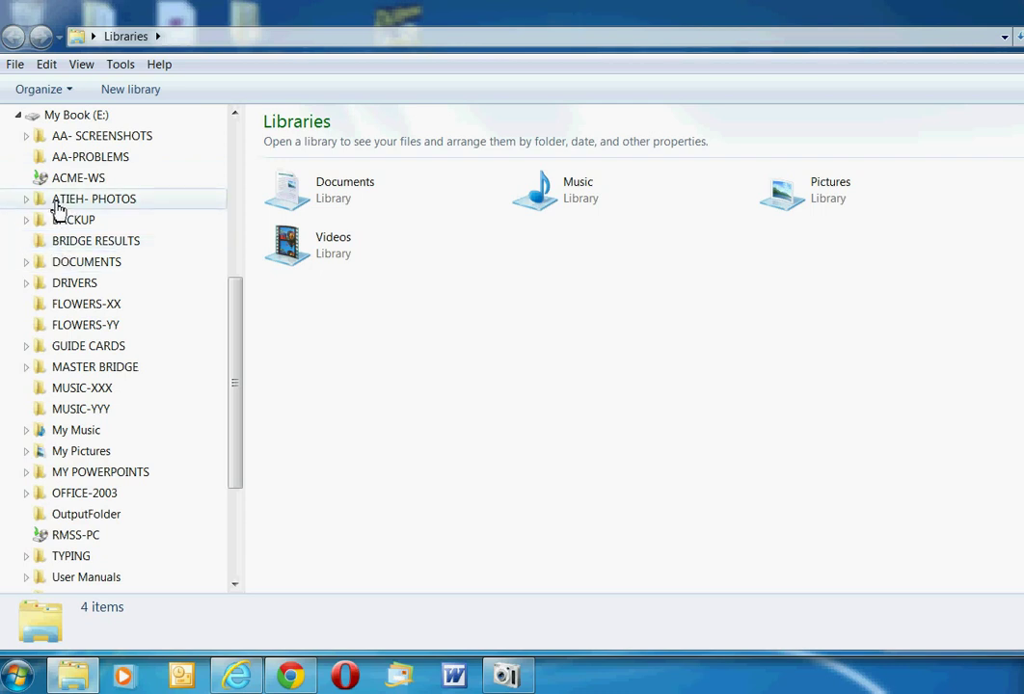
pyautogui.click(44, 307)
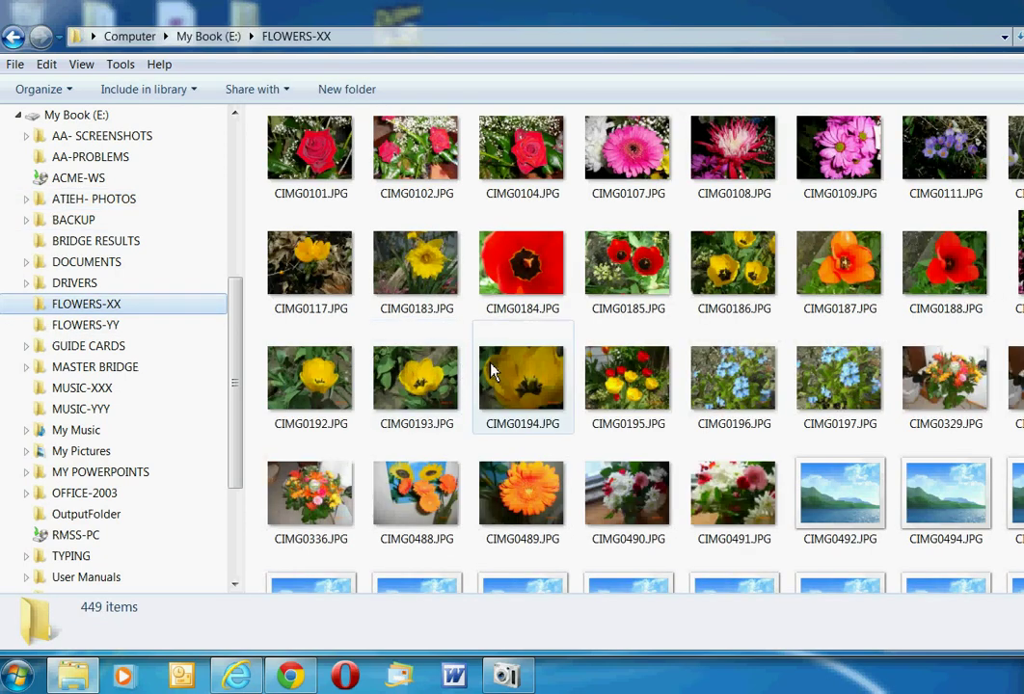
# Step: Inspect the 100CASIO and 101PENTX folders inside DCIM on Removable Disk (H:), viewing the 100CASIO photos as larger thumbnails
pyautogui.click(19, 115)
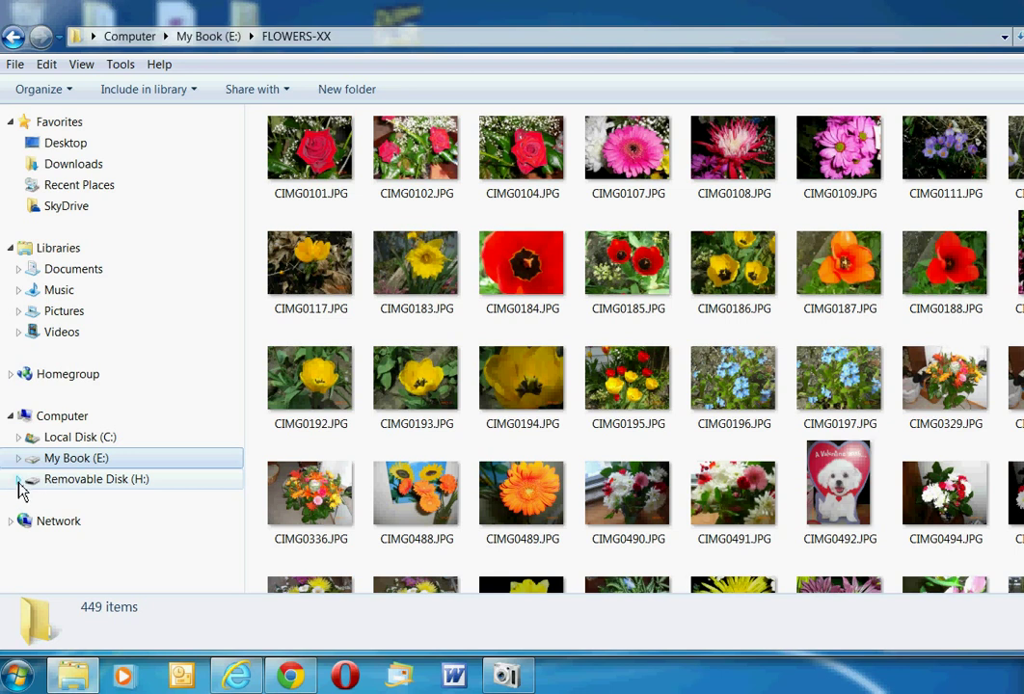
pyautogui.click(19, 479)
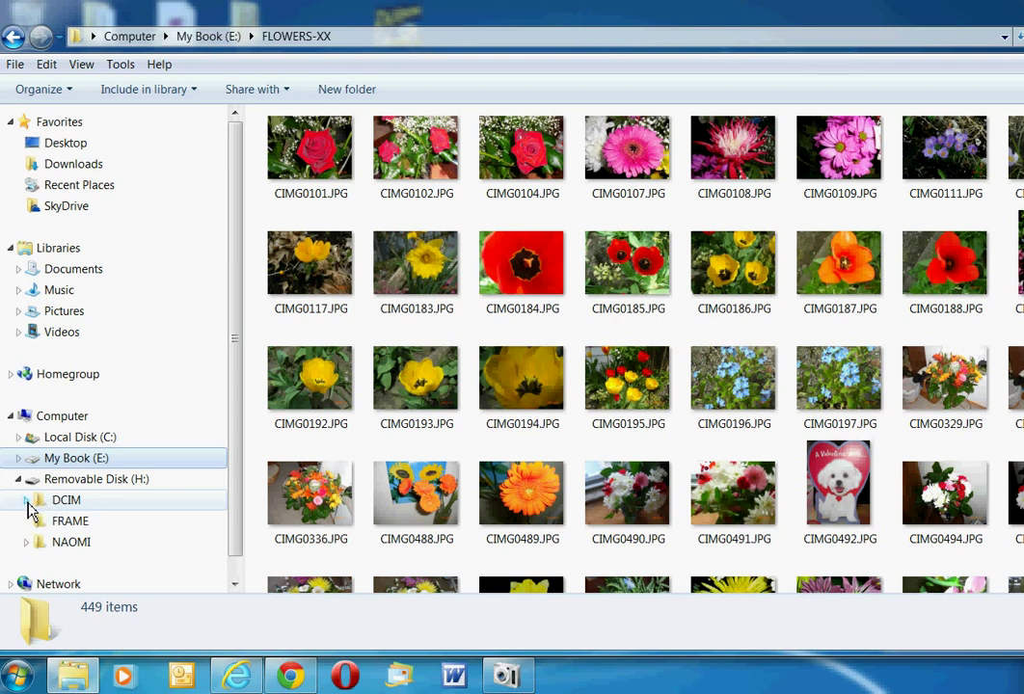
pyautogui.click(26, 500)
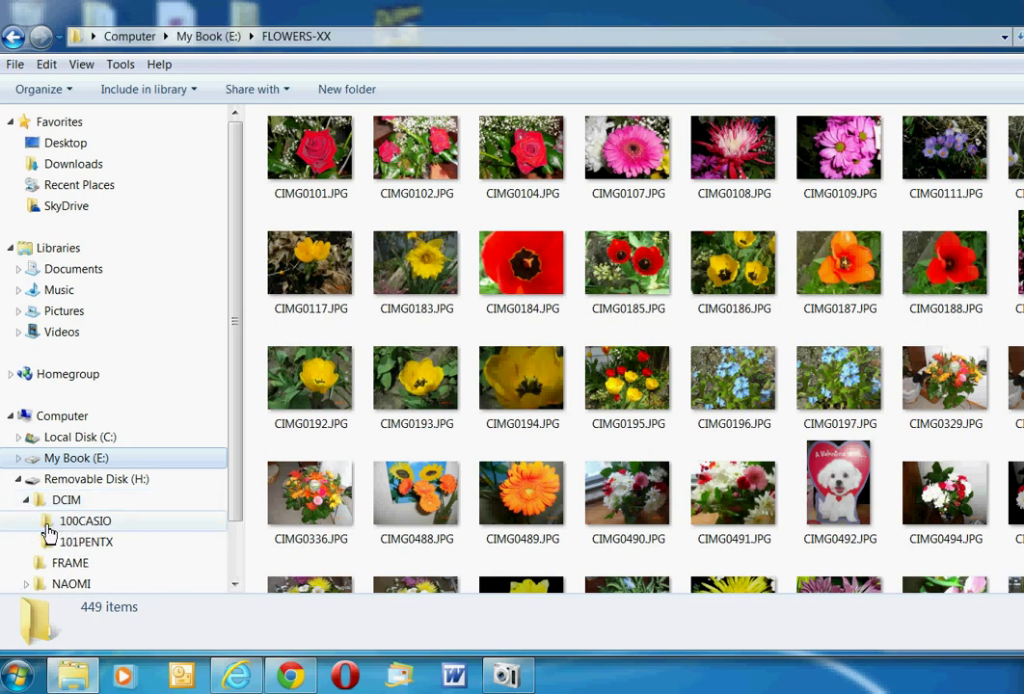
pyautogui.click(47, 527)
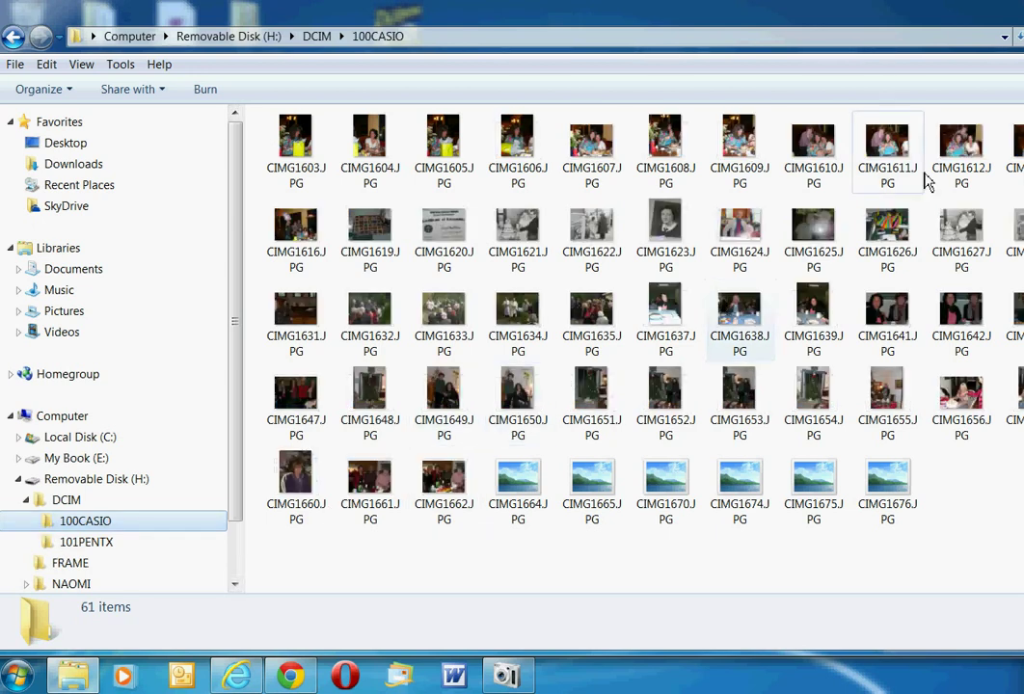
pyautogui.hotkey('ctrl', 'shift', '3')
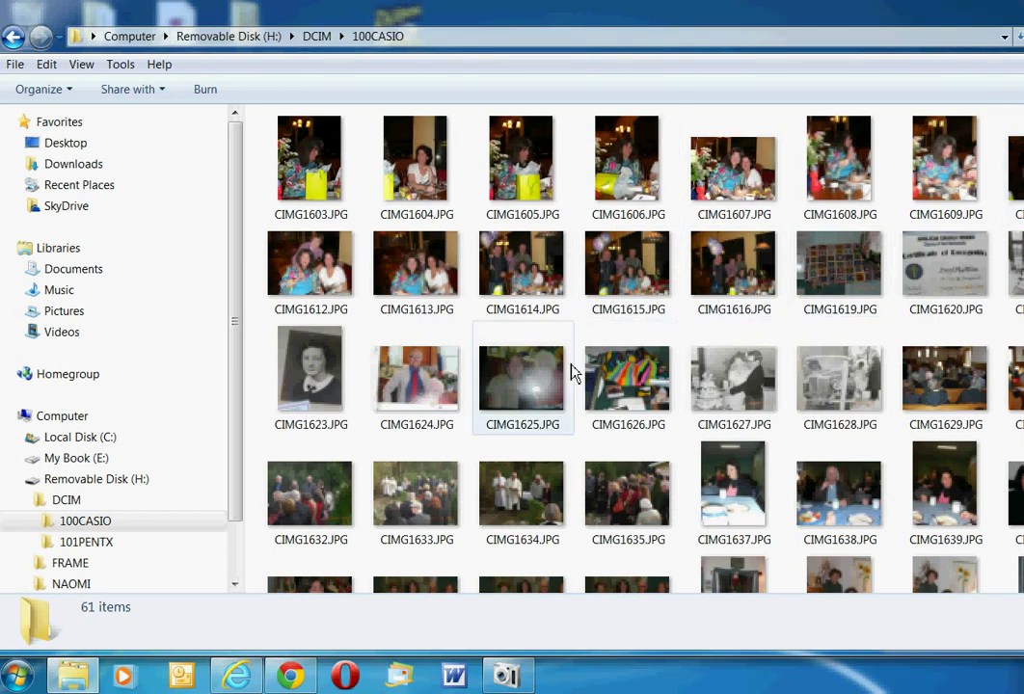
pyautogui.click(53, 545)
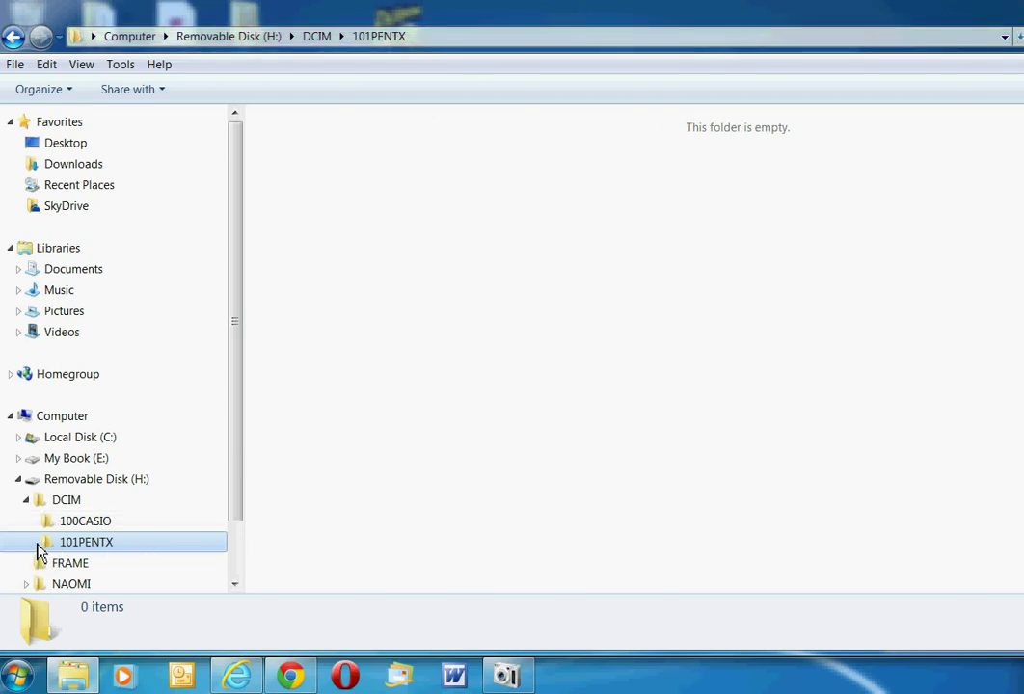
# Step: Copy the whole DCIM folder from Removable Disk (H:) to an empty area of the desktop
pyautogui.click(36, 502)
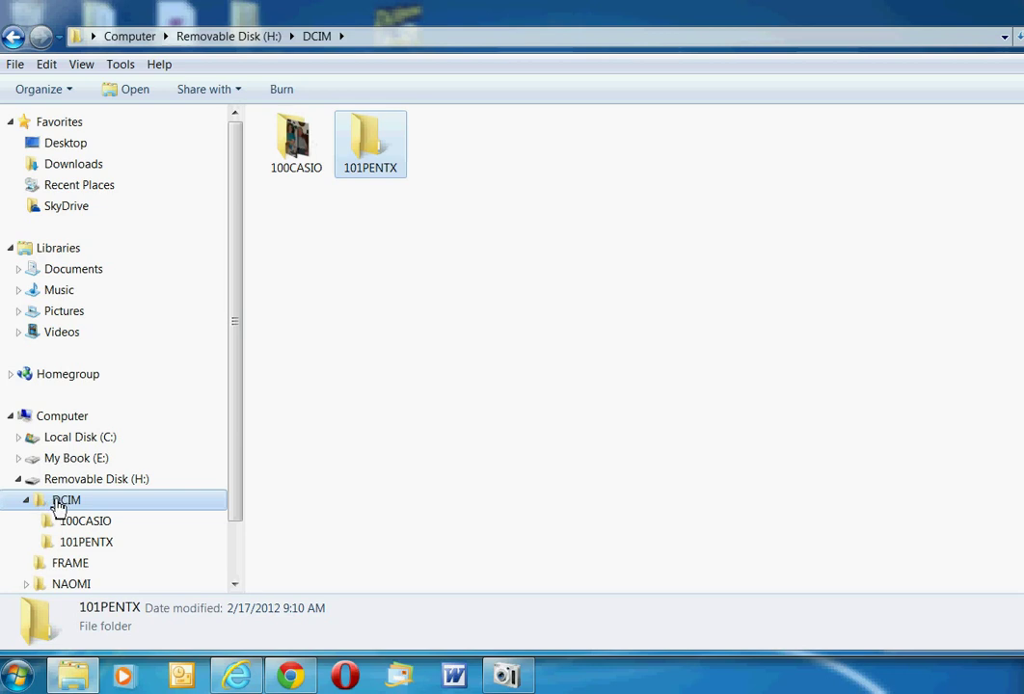
pyautogui.click(27, 501)
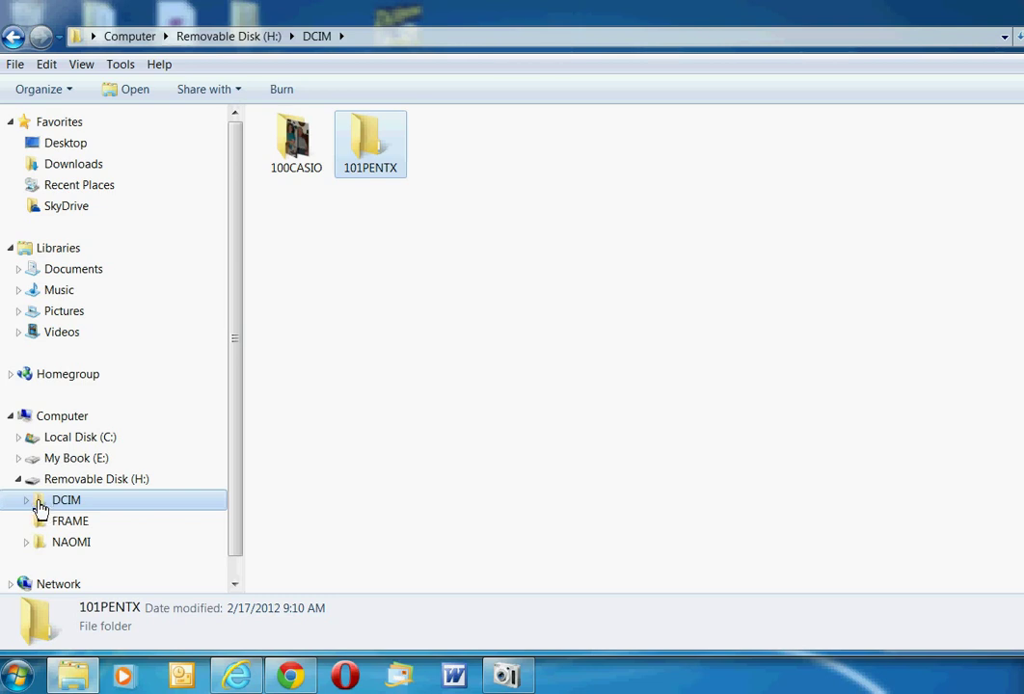
pyautogui.rightClick(40, 509)
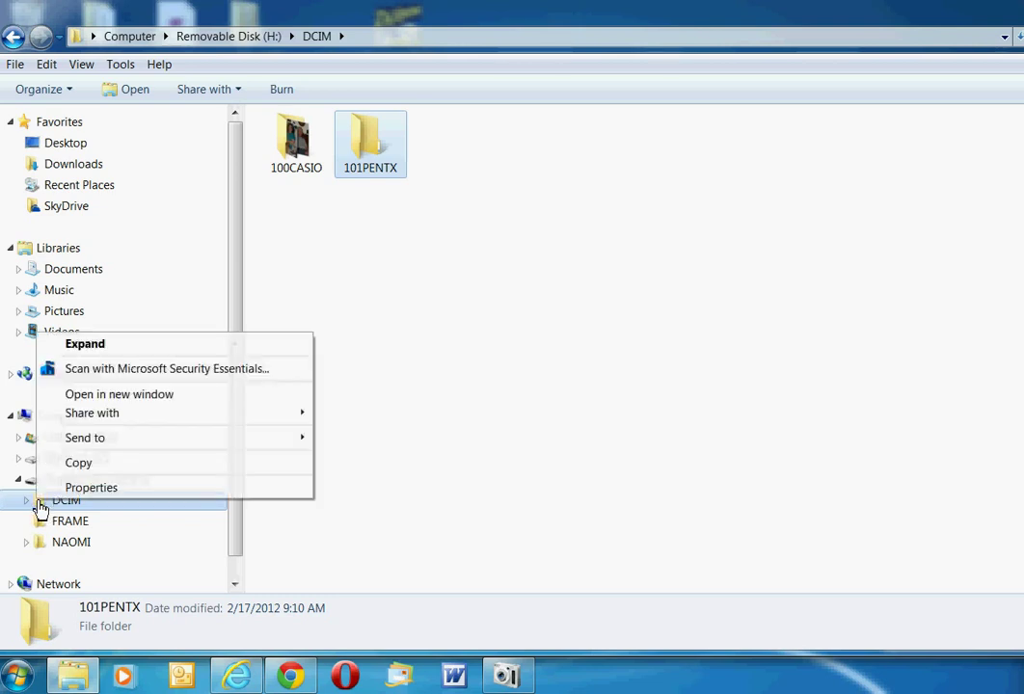
pyautogui.click(78, 464)
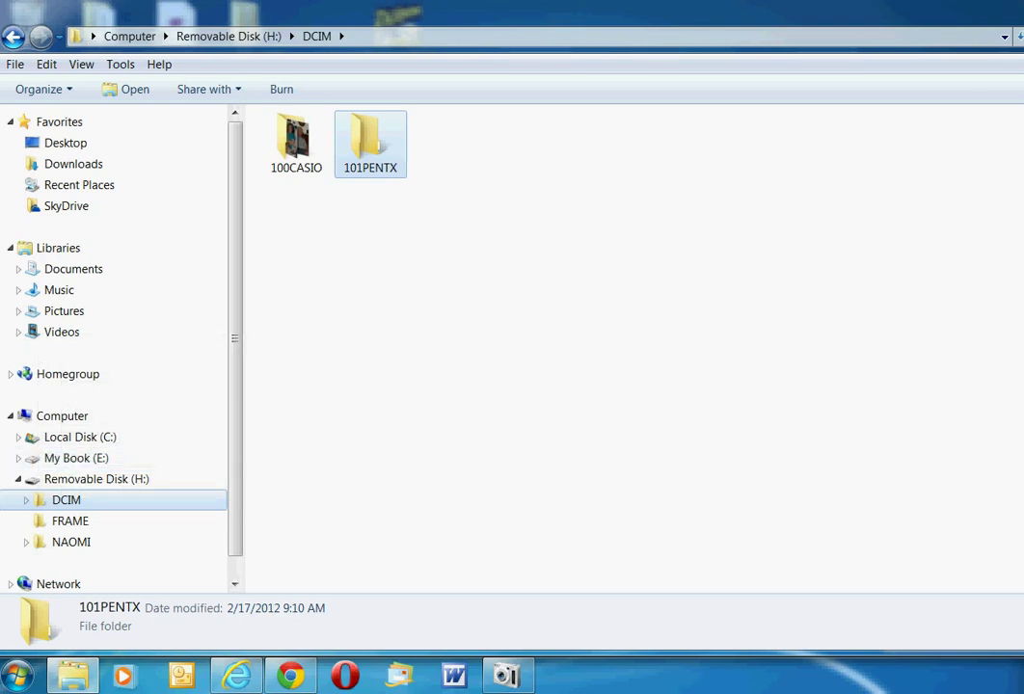
pyautogui.press('super+d')
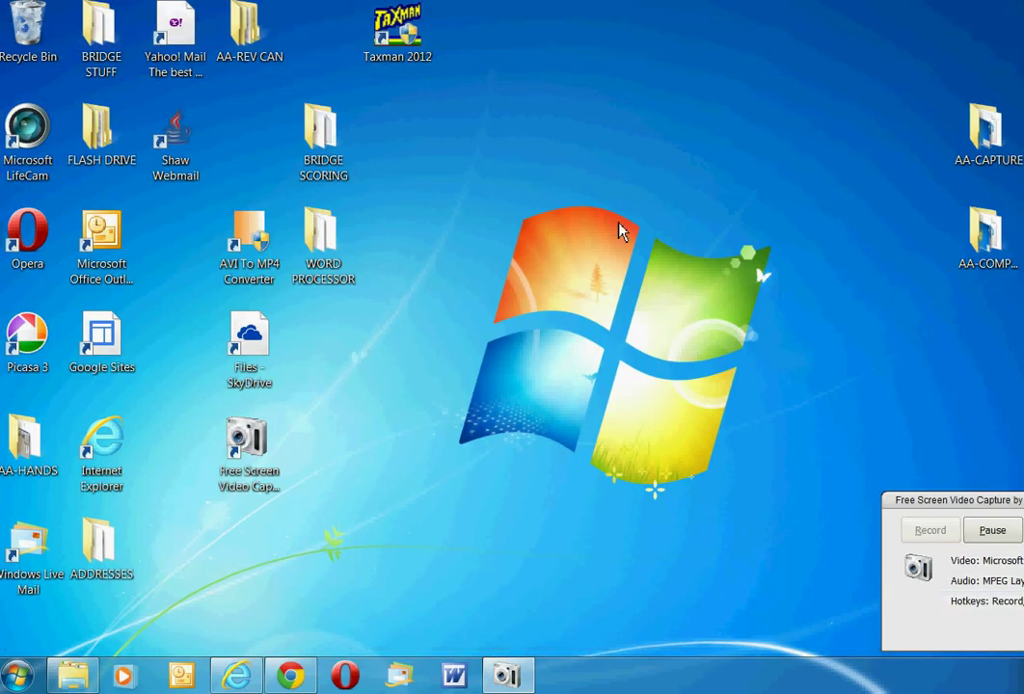
pyautogui.rightClick(382, 424)
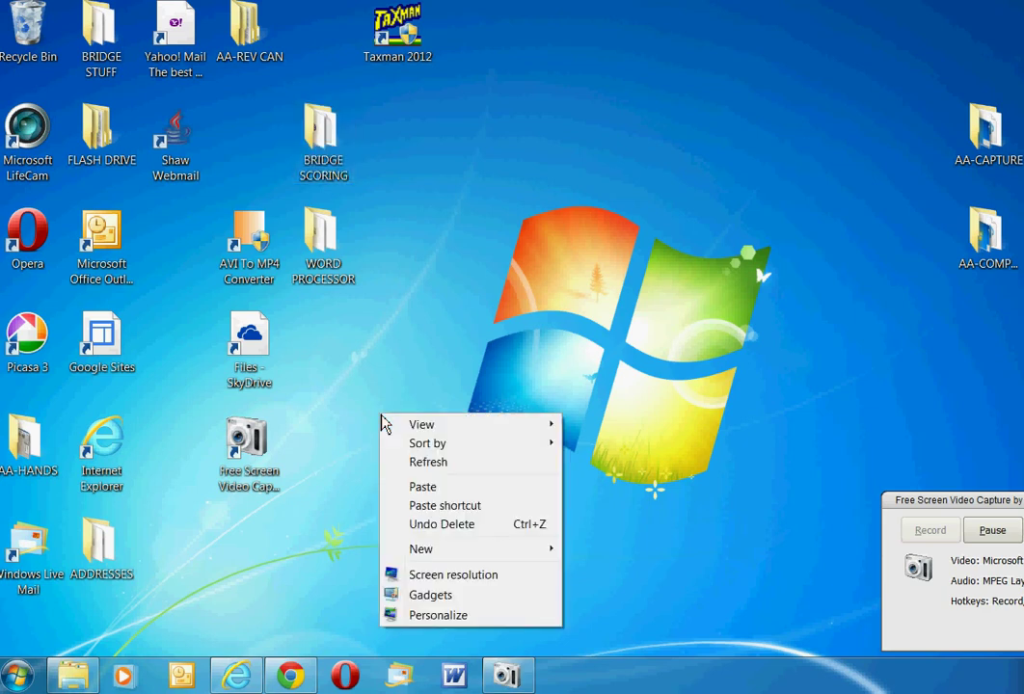
pyautogui.click(425, 487)
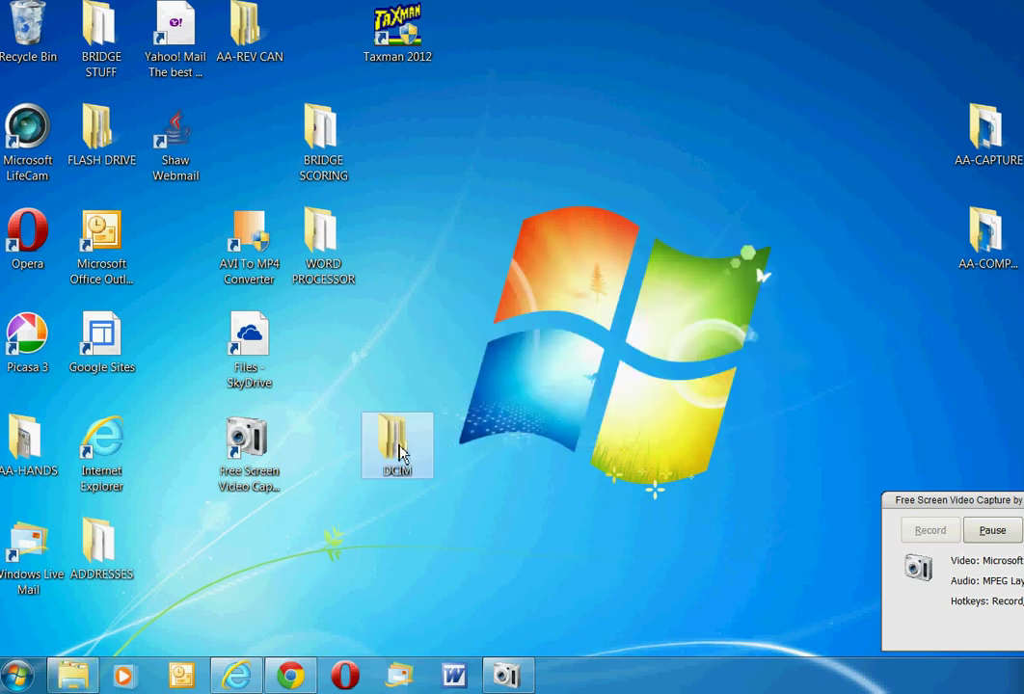
# Step: Reposition the copied DCIM folder on the desktop, and preview CIMG1613.JPG from its 100CASIO subfolder
pyautogui.moveTo(399, 450); pyautogui.dragTo(504, 399)
pyautogui.doubleClick(473, 347)
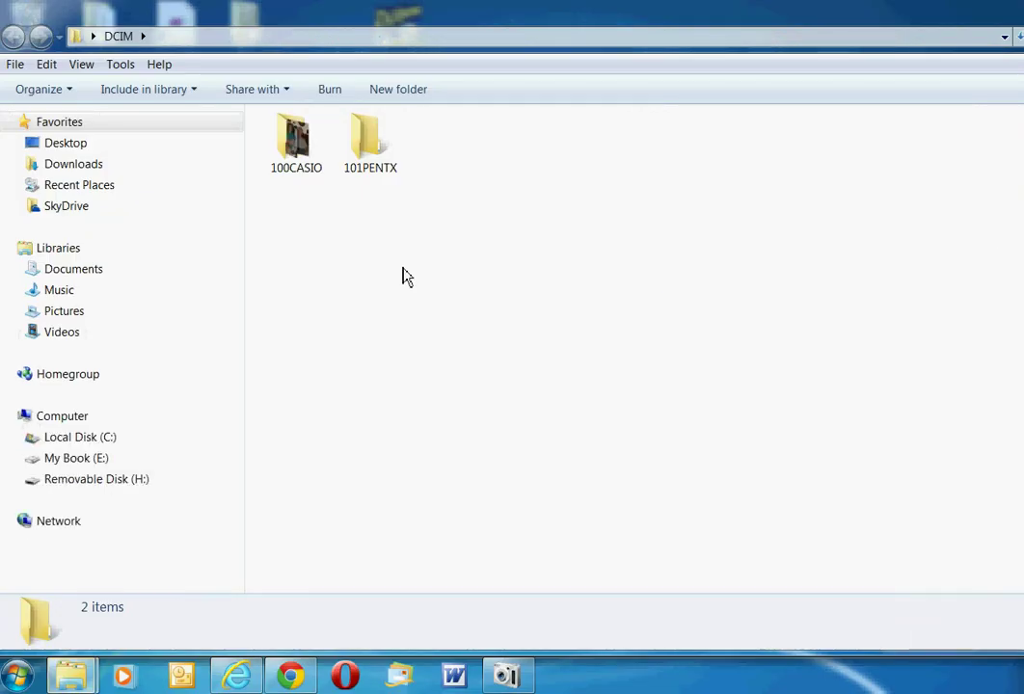
pyautogui.doubleClick(289, 147)
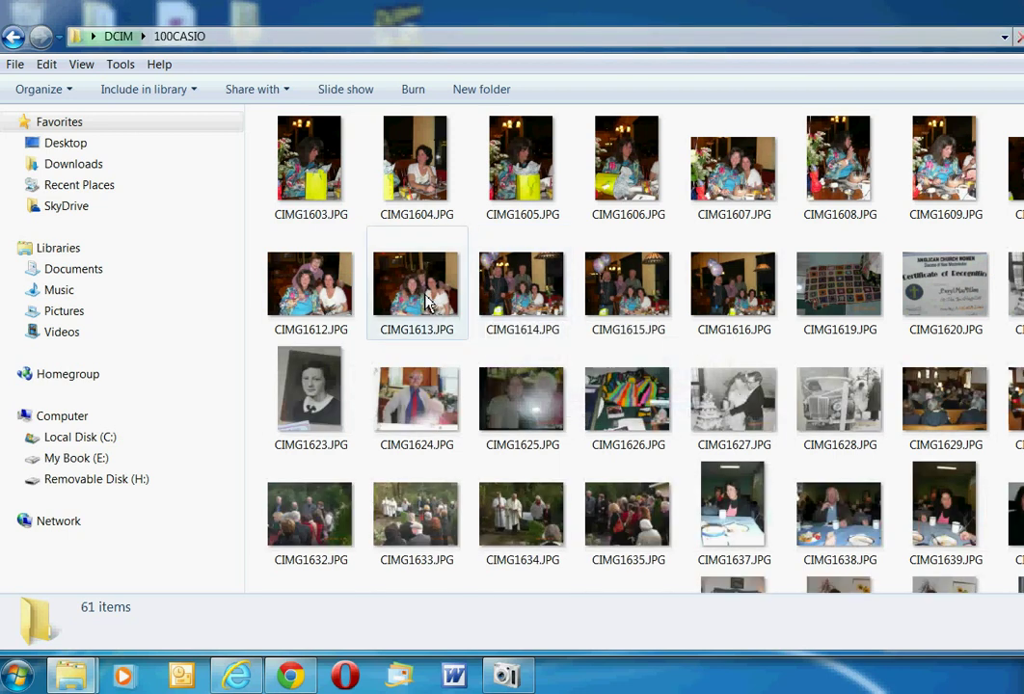
pyautogui.moveTo(425, 301)
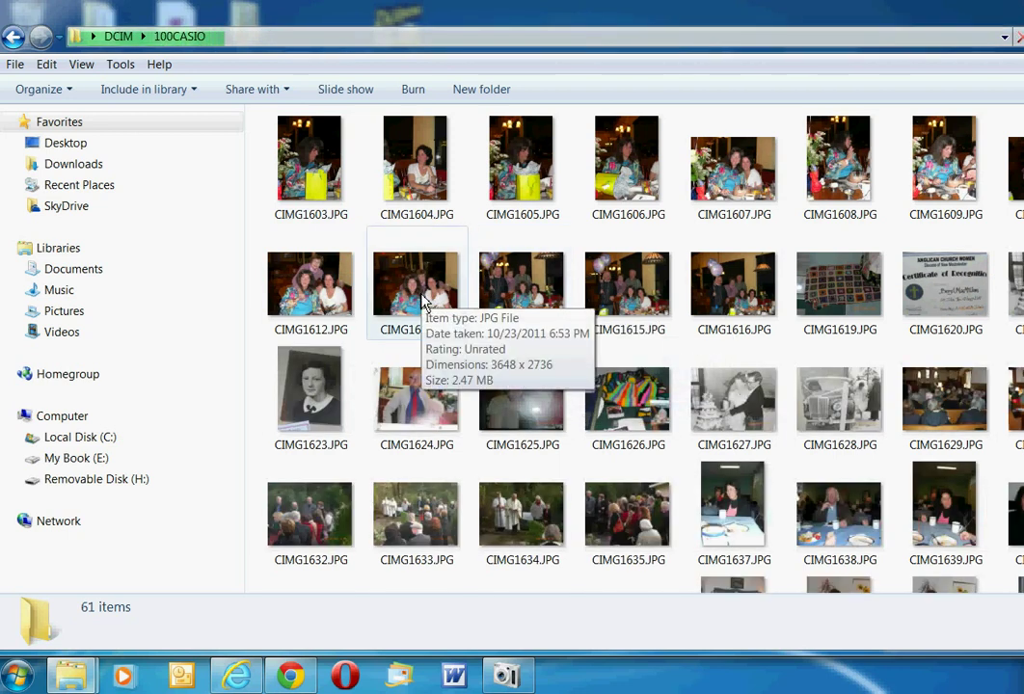
pyautogui.click(431, 289)
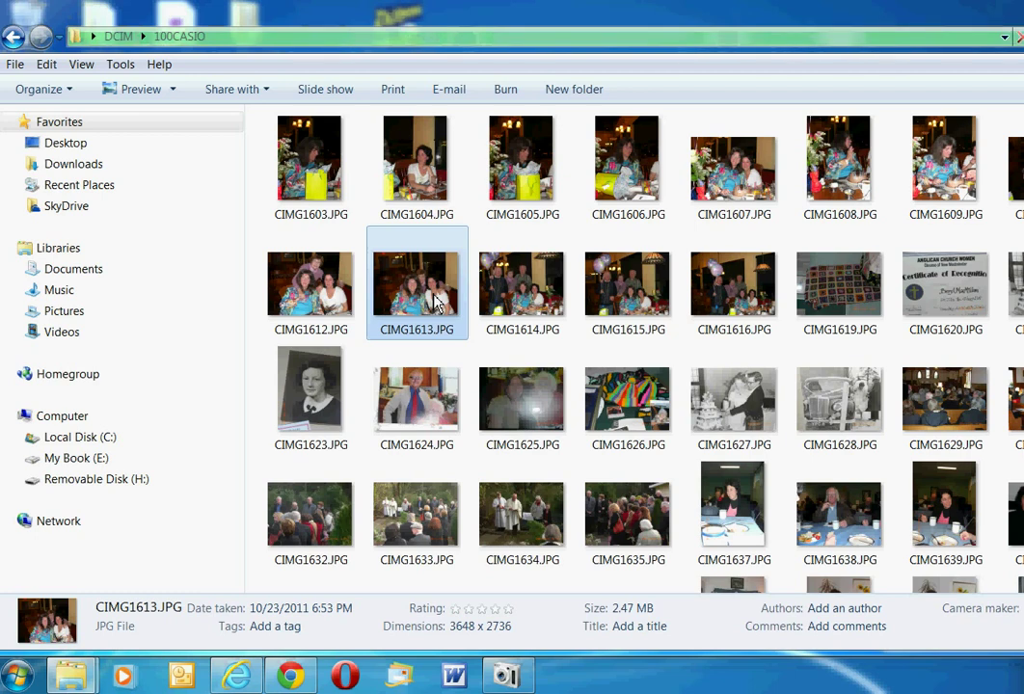
pyautogui.doubleClick(435, 302)
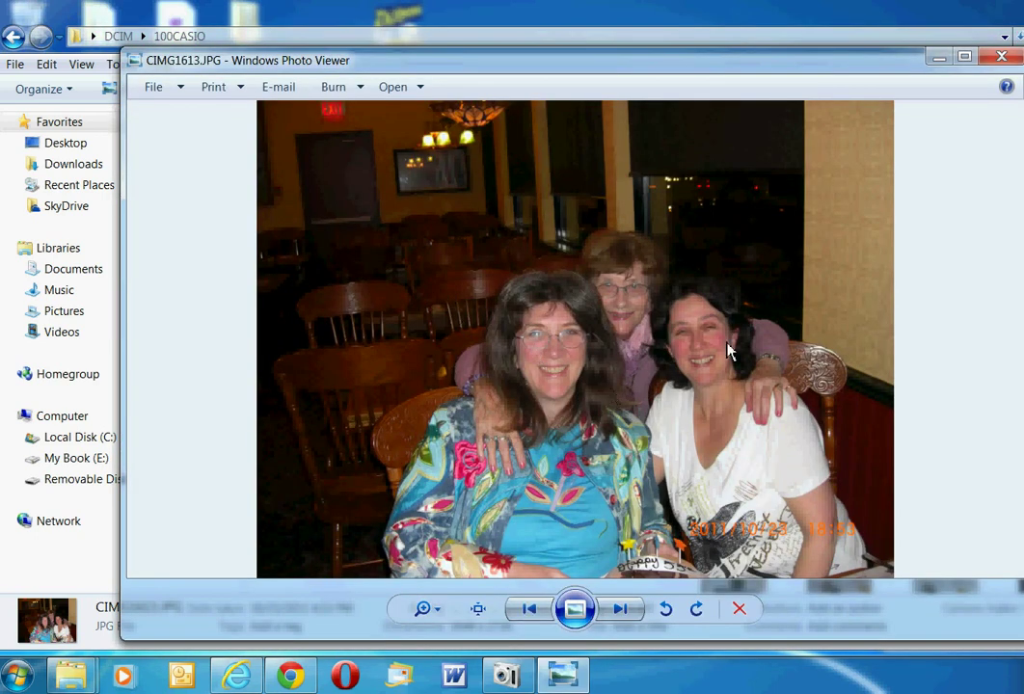
pyautogui.click(1001, 57)
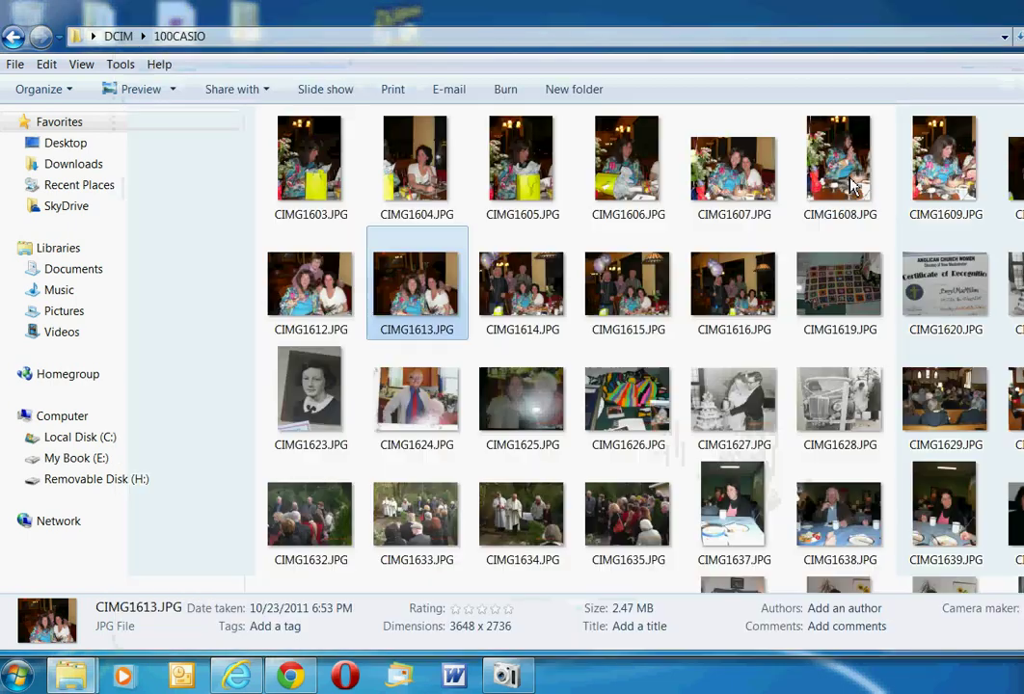
# Step: Rotate CIMG1613.JPG clockwise and reverse it with a counterclockwise rotation
pyautogui.rightClick(417, 299)
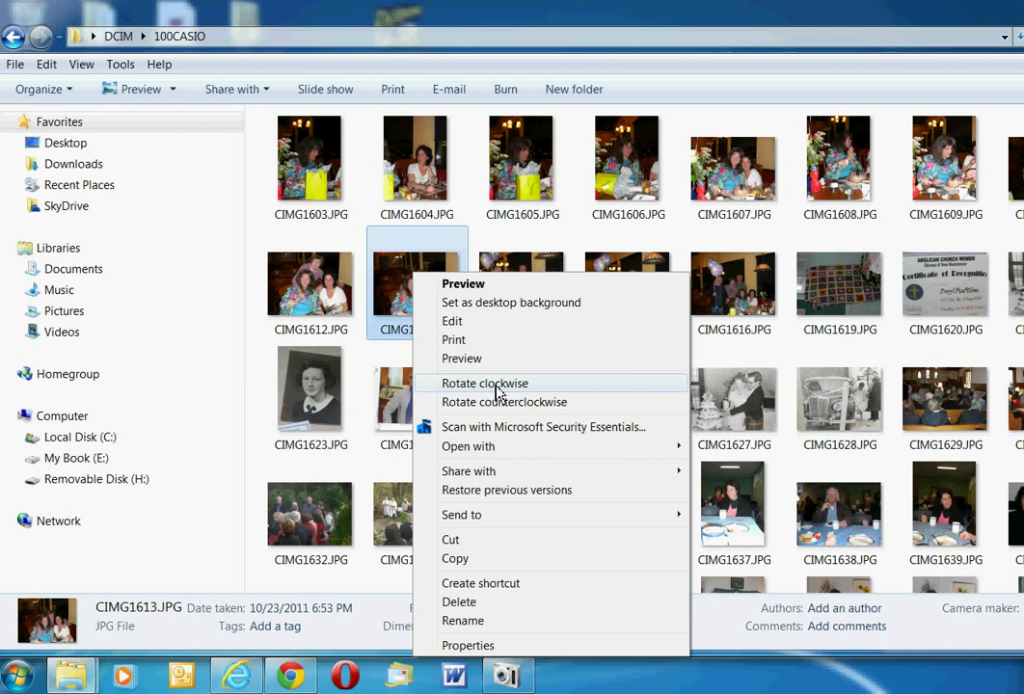
pyautogui.click(511, 384)
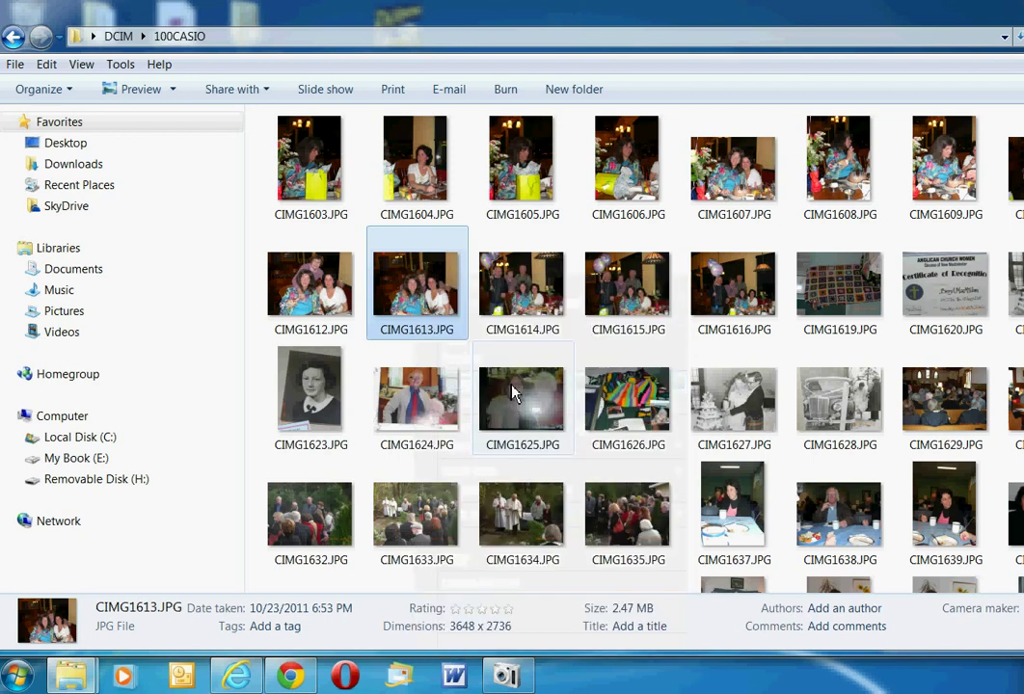
pyautogui.rightClick(421, 276)
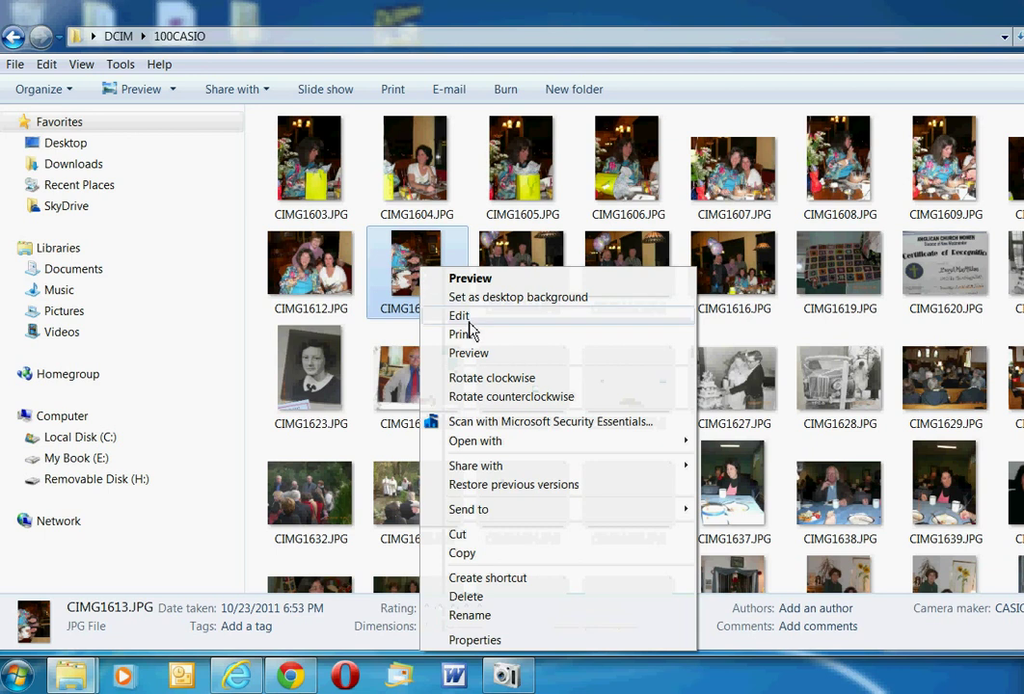
pyautogui.click(511, 397)
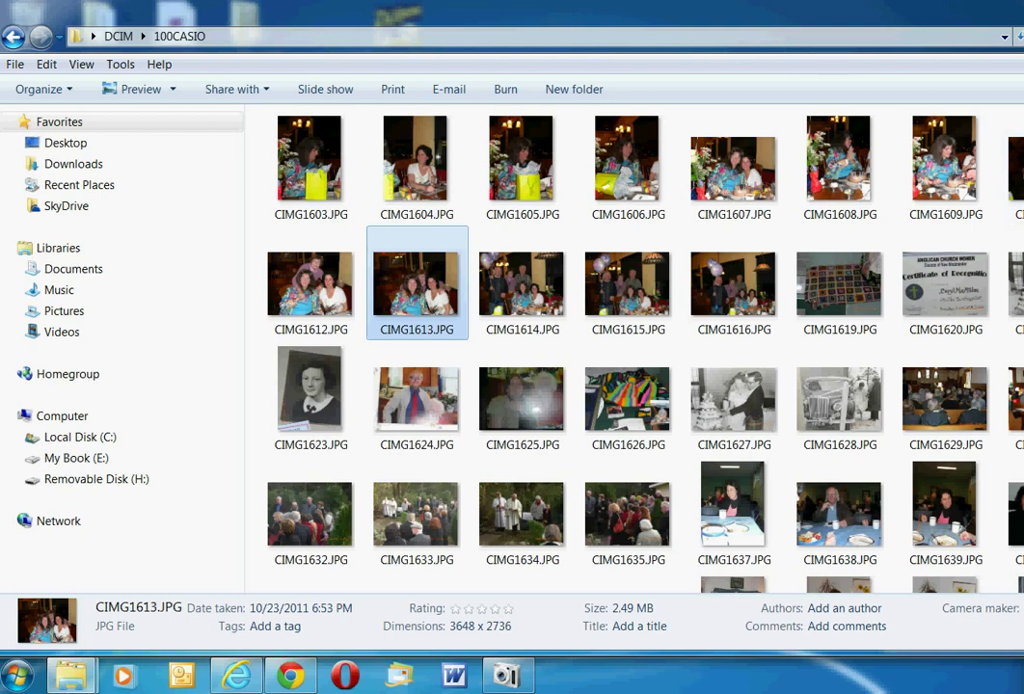
# Step: Move the DCIM folder on the desktop closer to the other icons, and review the photos in its 100CASIO subfolder
pyautogui.press('super+d')
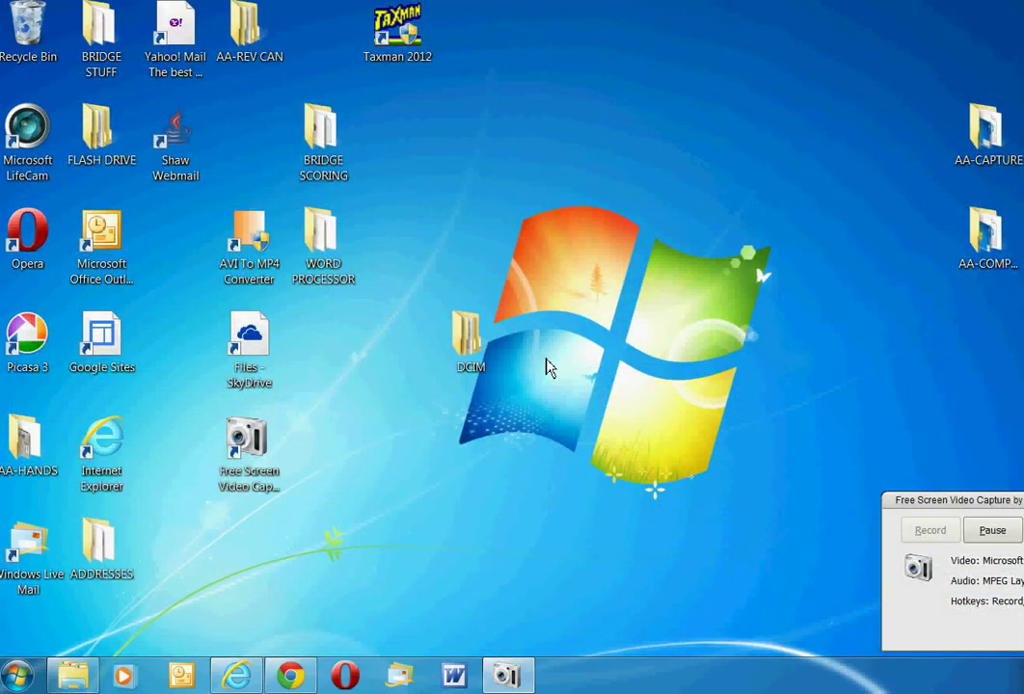
pyautogui.moveTo(469, 344); pyautogui.dragTo(391, 374)
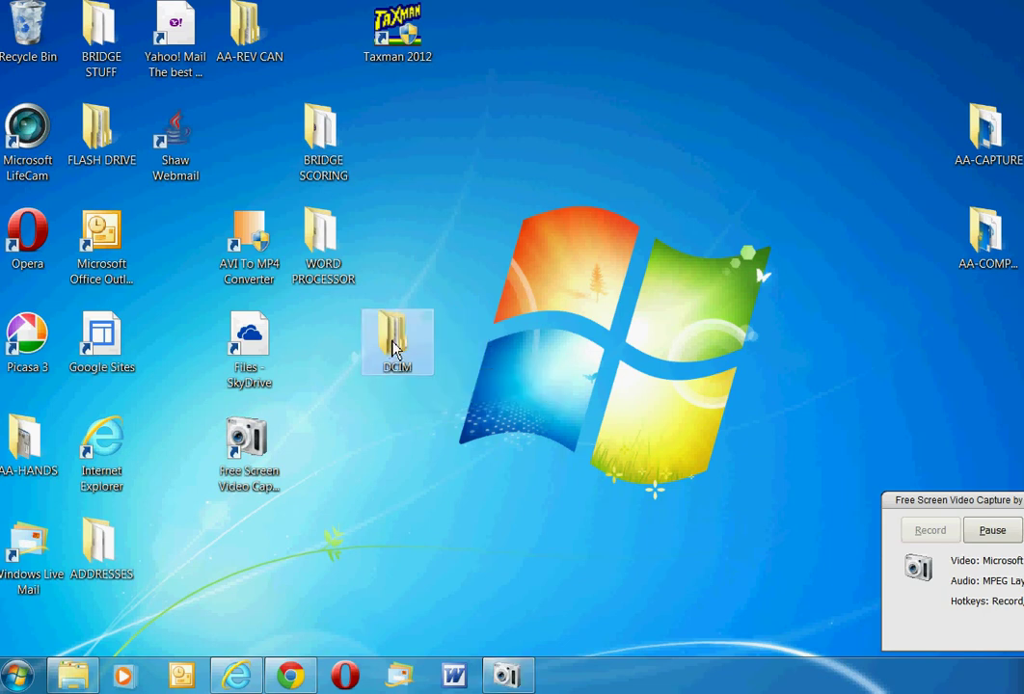
pyautogui.doubleClick(393, 344)
pyautogui.doubleClick(294, 150)
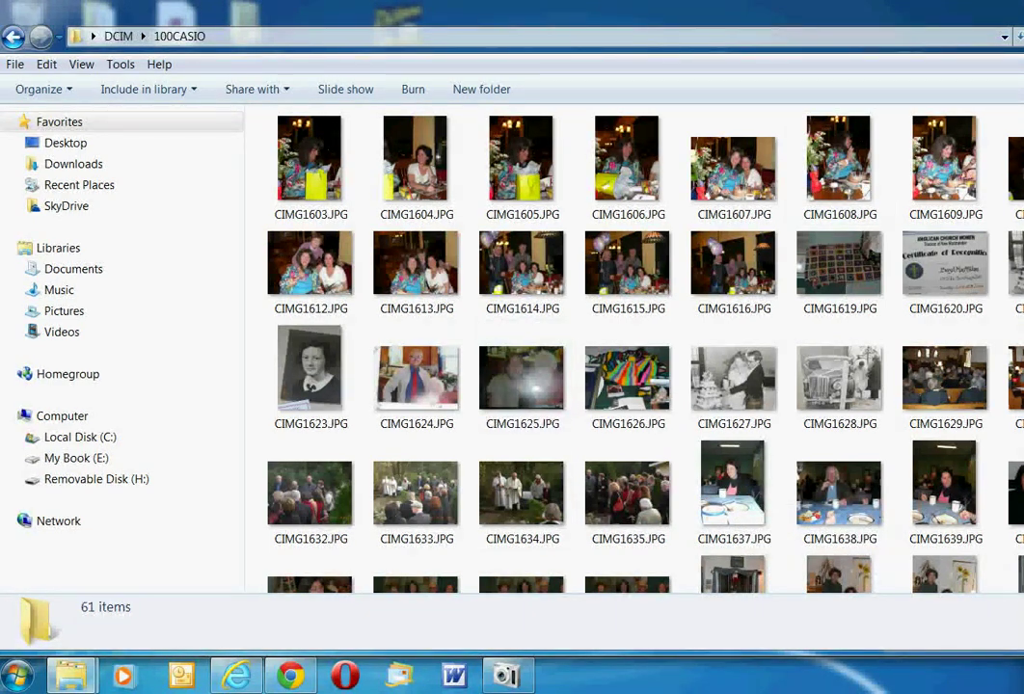
pyautogui.hotkey('alt', 'F4')
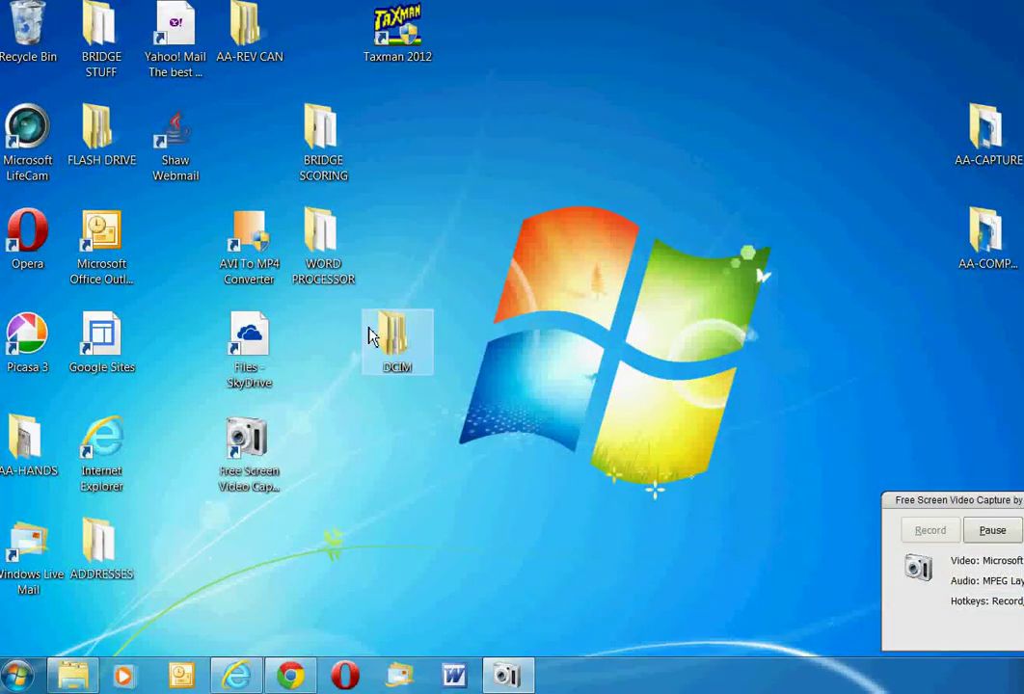